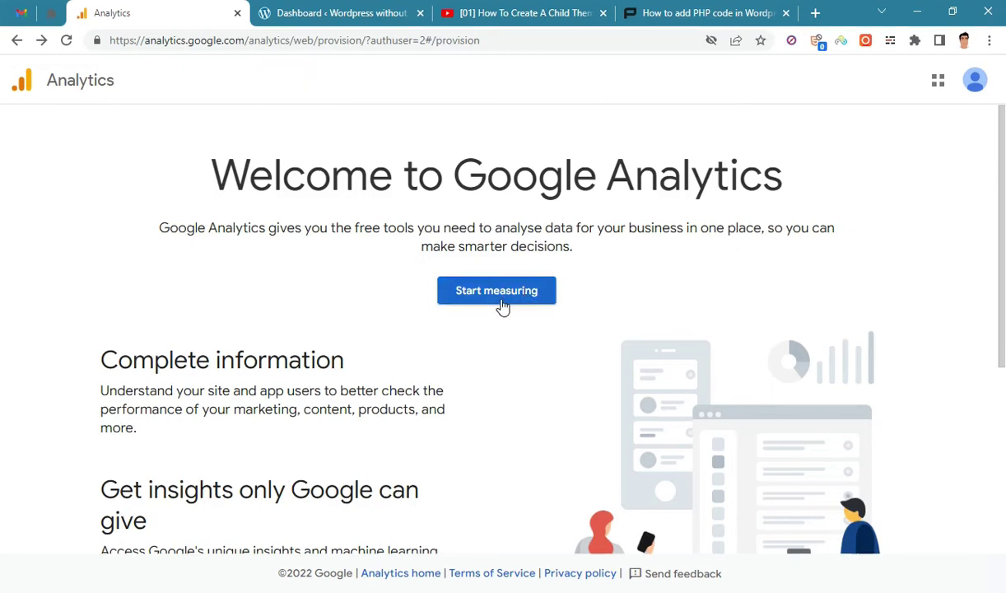
Start a new Analytics account named Redpishi.com.
click(497, 293)
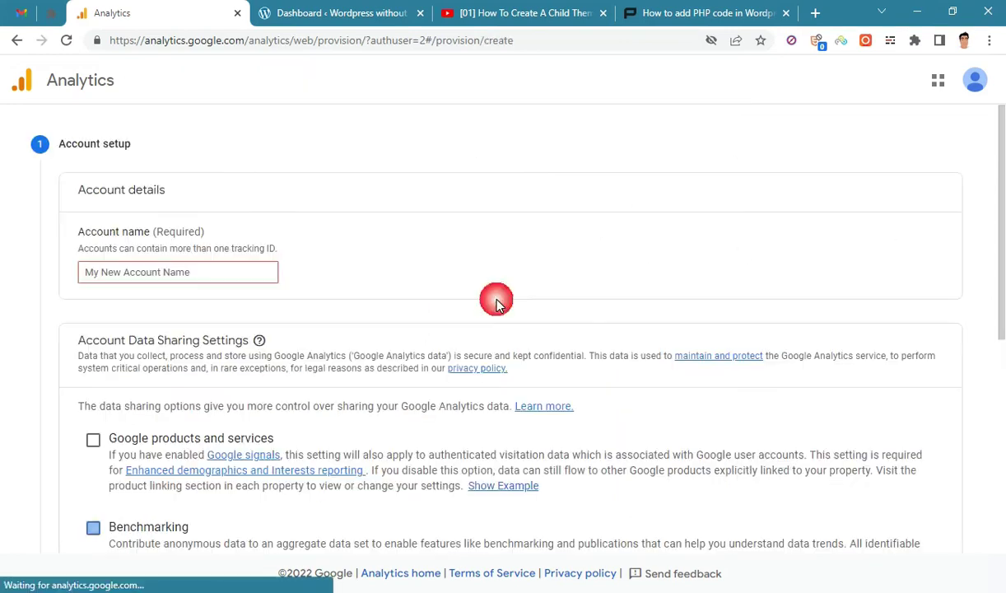
click(231, 275)
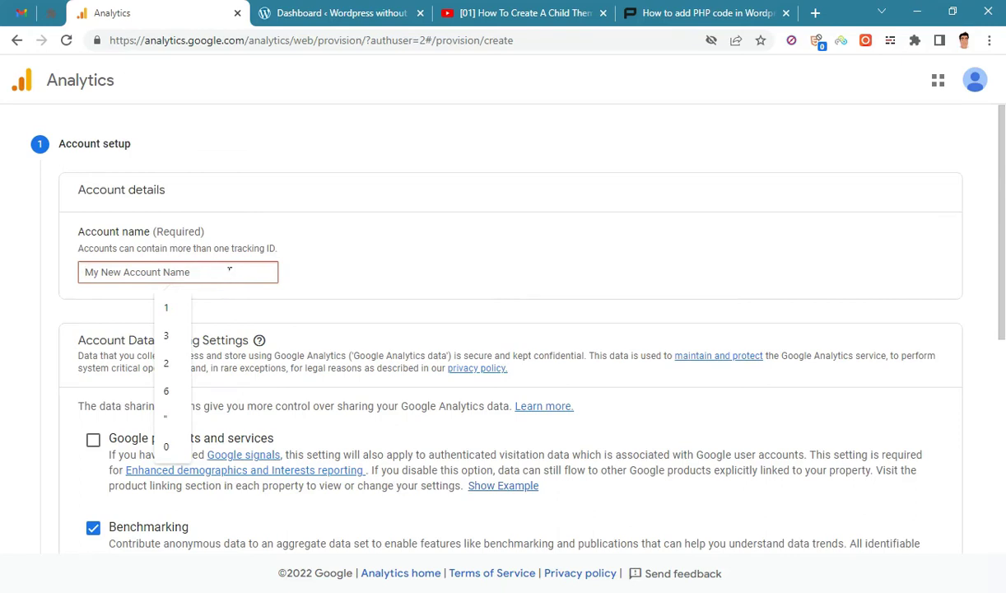
text(Redpishi.com)
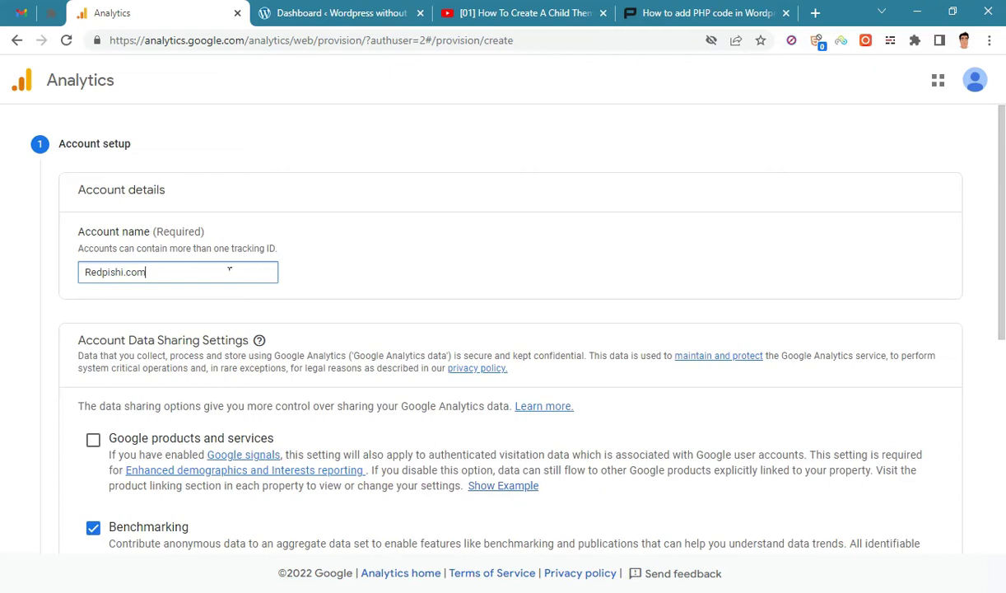
Enable all four data-sharing options, including Google products and services.
scroll(647, 355, down, 1)
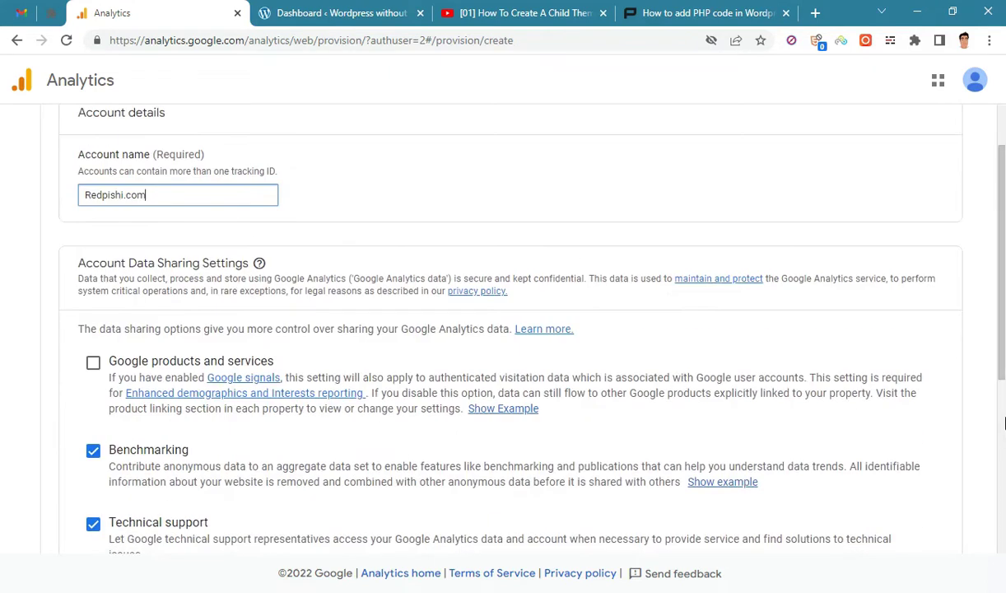
scroll(1005, 422, down, 2)
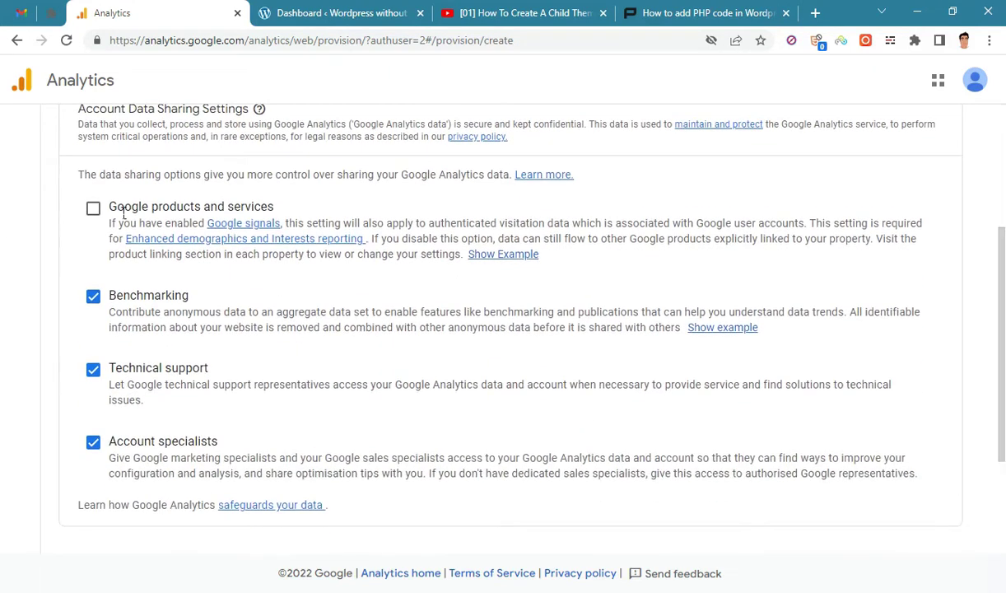
click(95, 214)
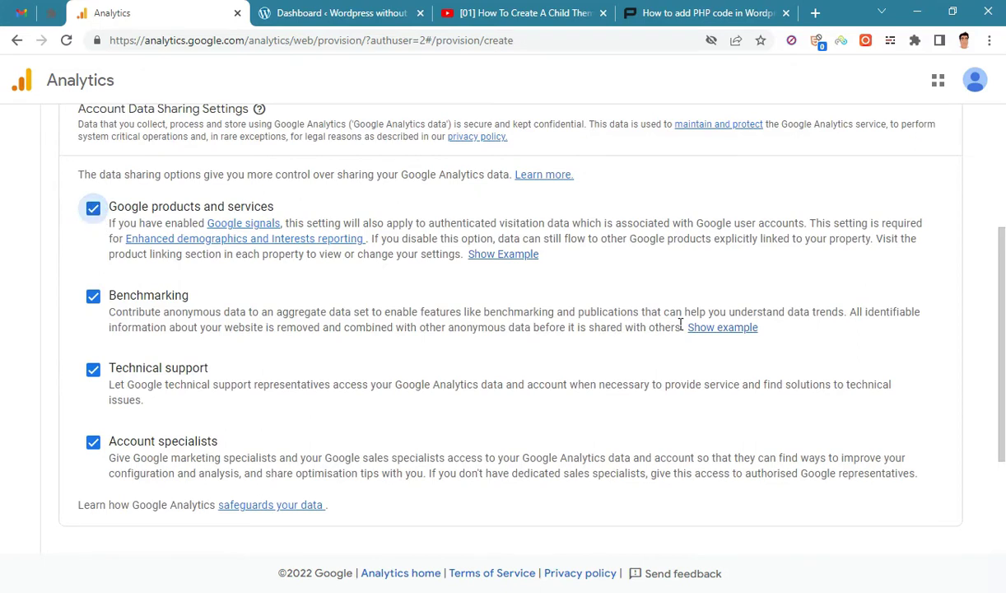
scroll(738, 334, down, 2)
click(83, 411)
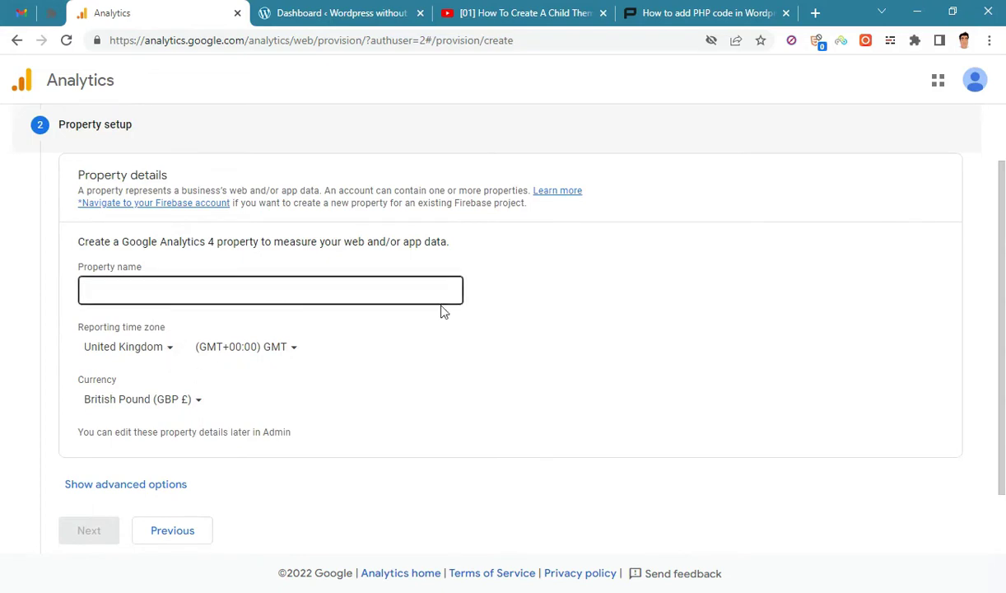
Name the property Redpishi and turn on Universal Analytics in the advanced options.
click(232, 289)
text(Redp)
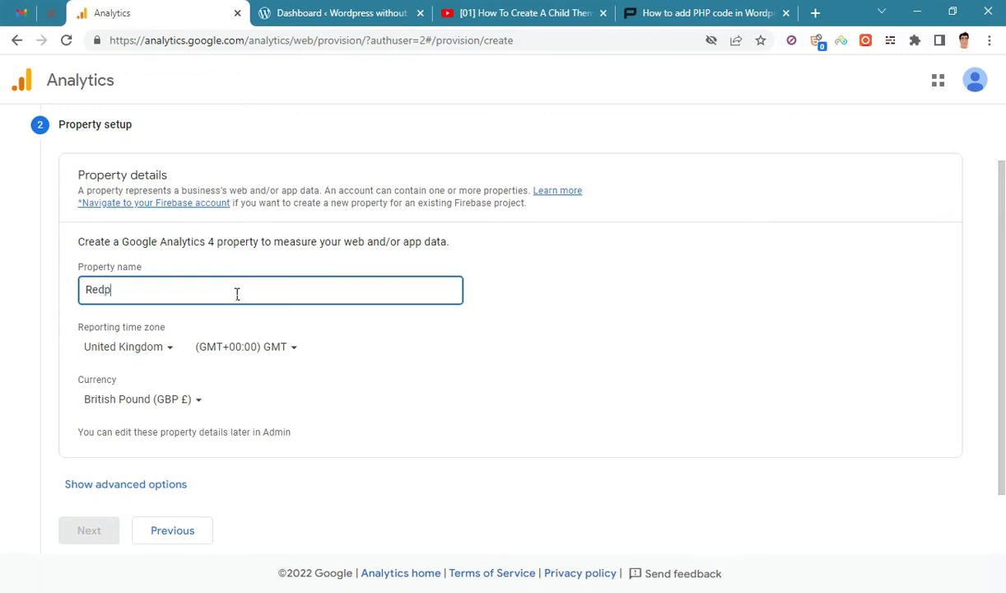
text(ishi)
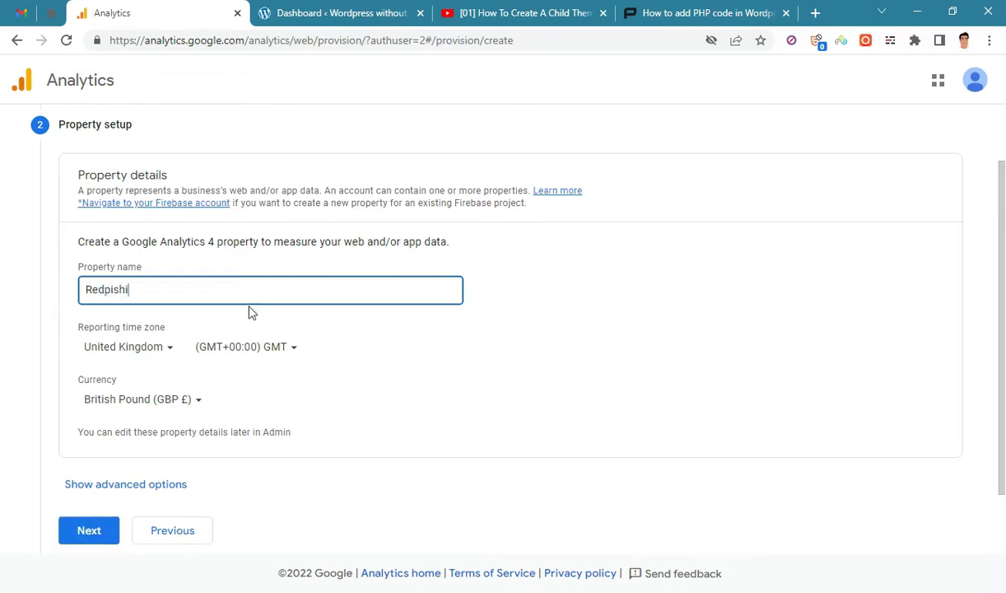
click(173, 486)
scroll(823, 354, down, 2)
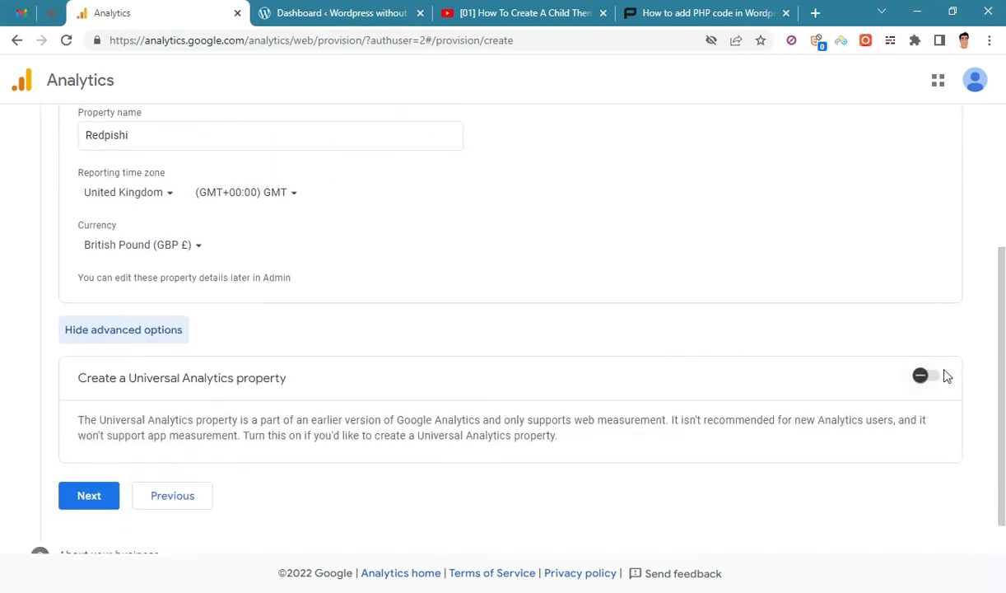
click(922, 377)
scroll(685, 367, down, 2)
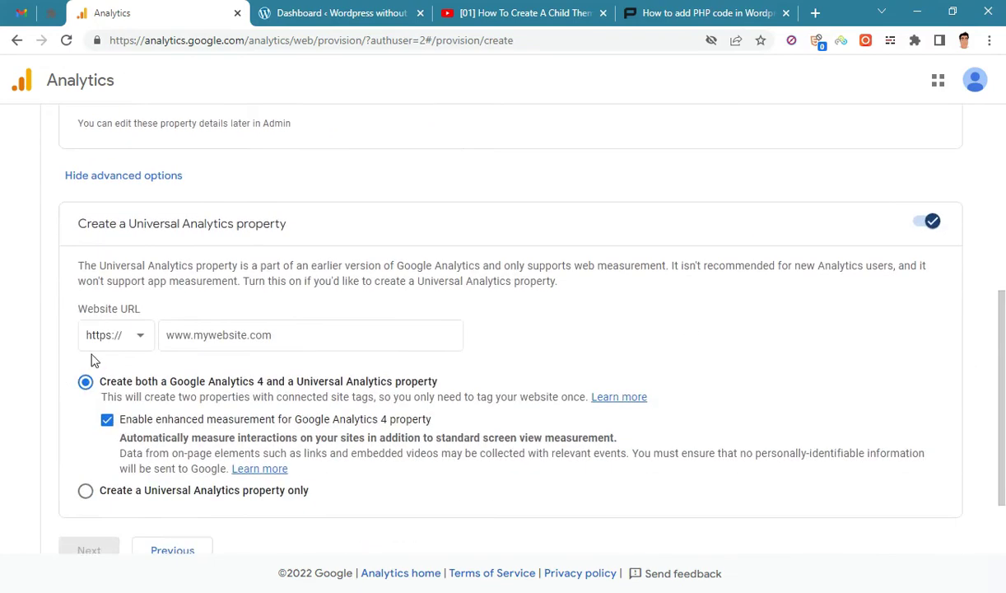
Set the website URL to art.redpishi.com and create a Universal Analytics property only.
click(231, 338)
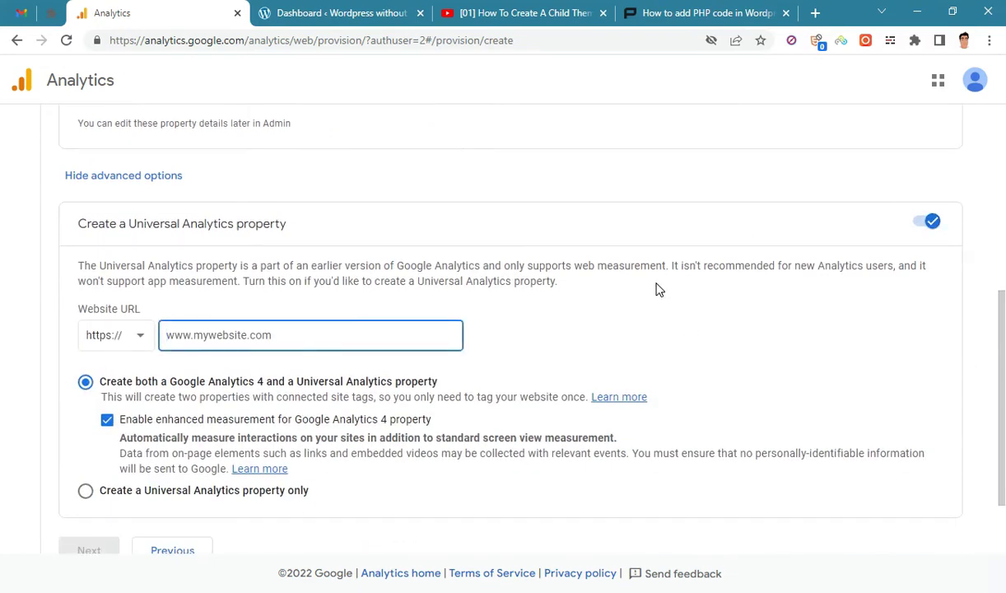
text(art.r)
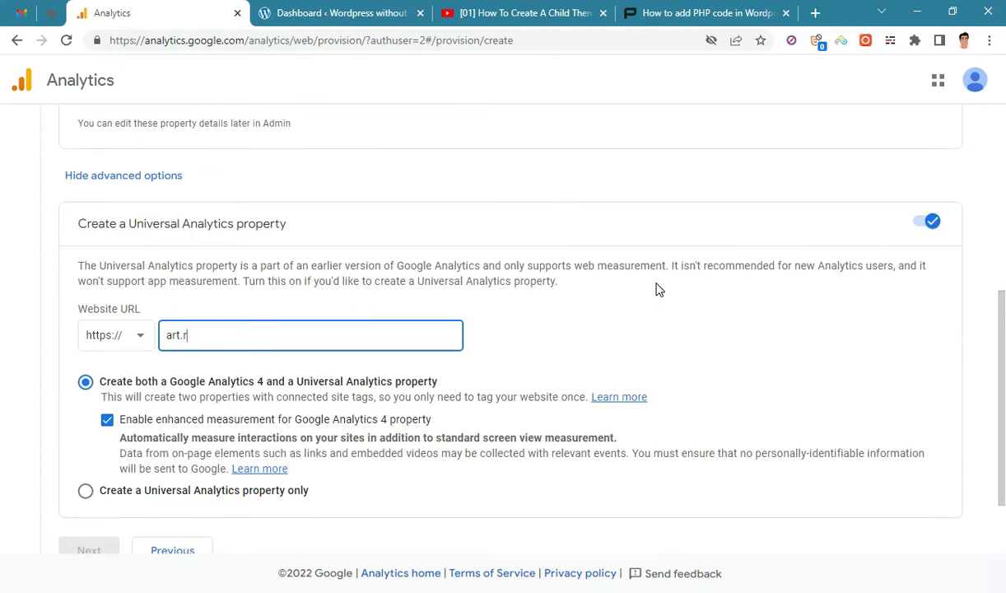
text(edpishi)
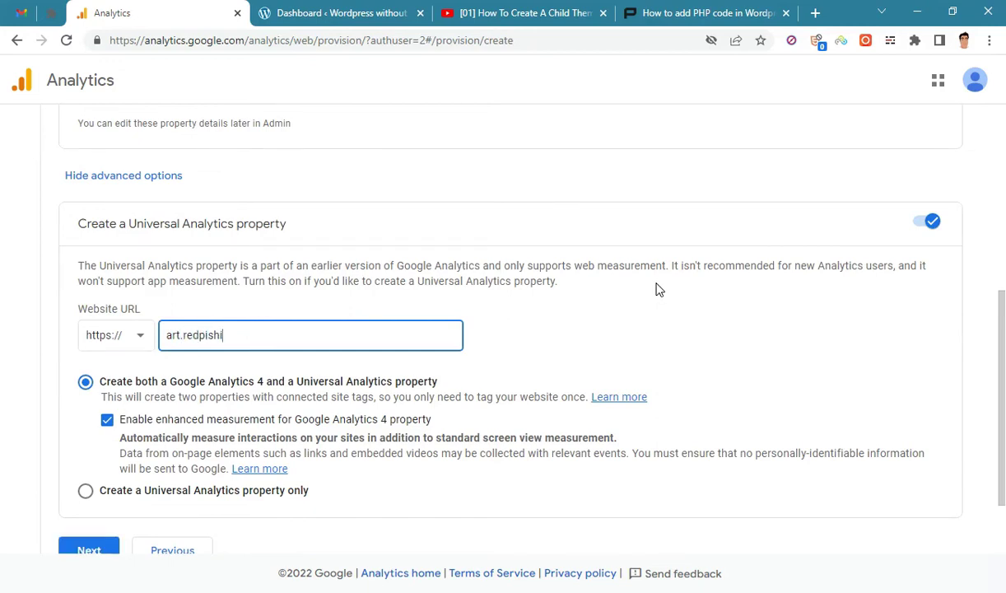
text(.ci)
triple_click(284, 342)
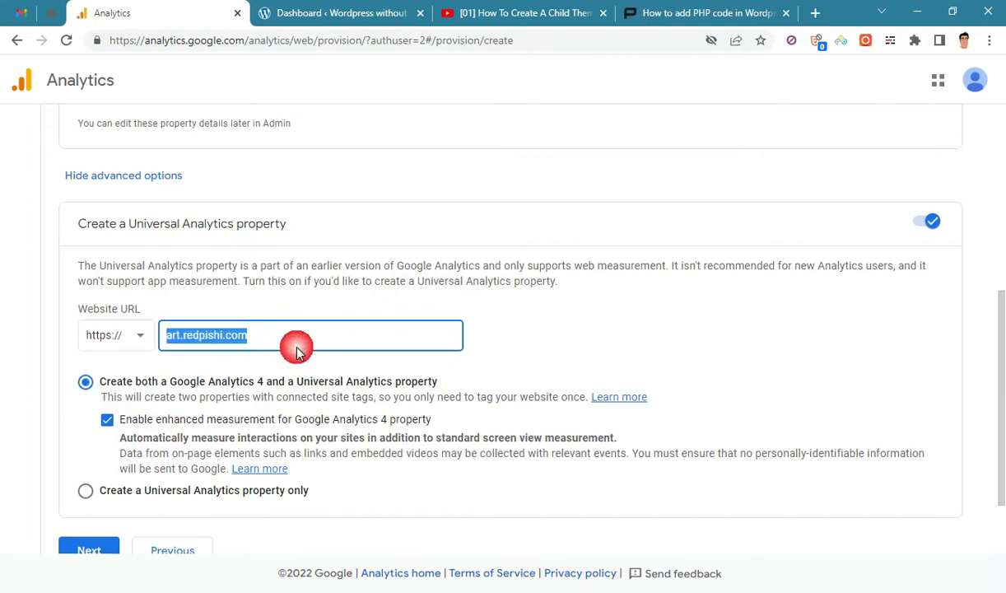
click(337, 342)
scroll(388, 395, down, 2)
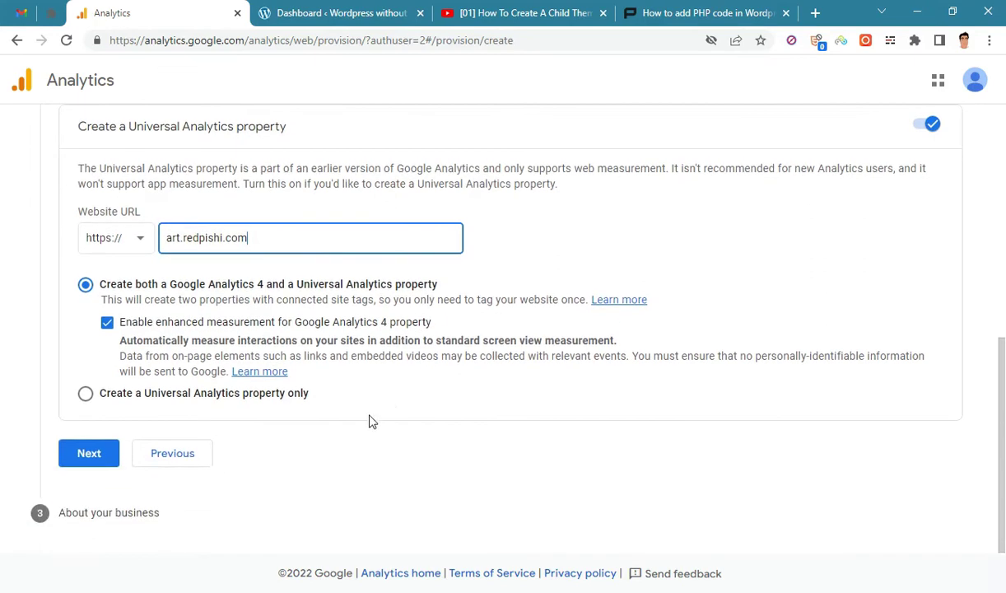
click(124, 393)
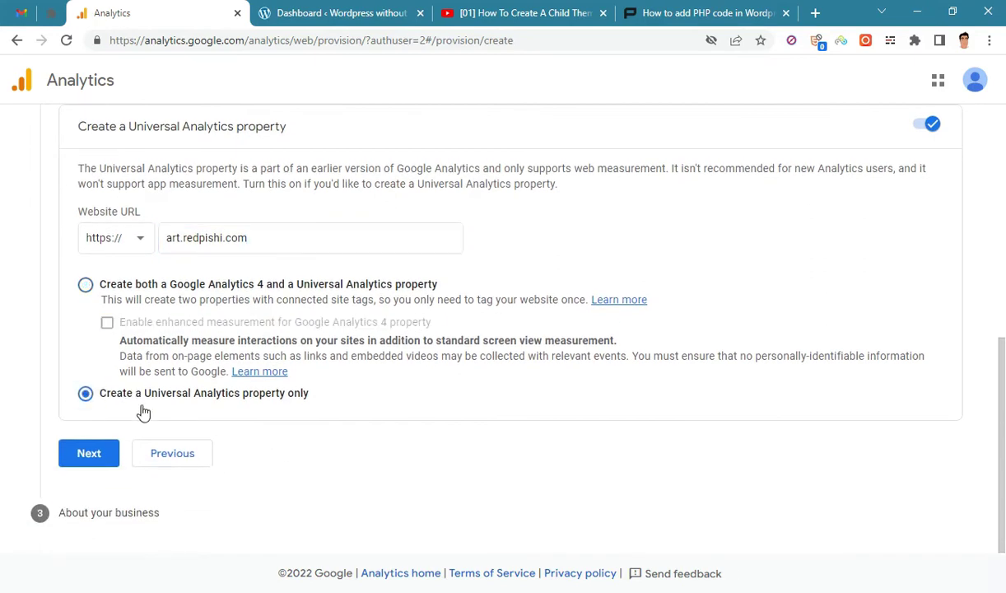
Describe the business as Small, focused on measuring customer engagement, and create the account.
click(90, 455)
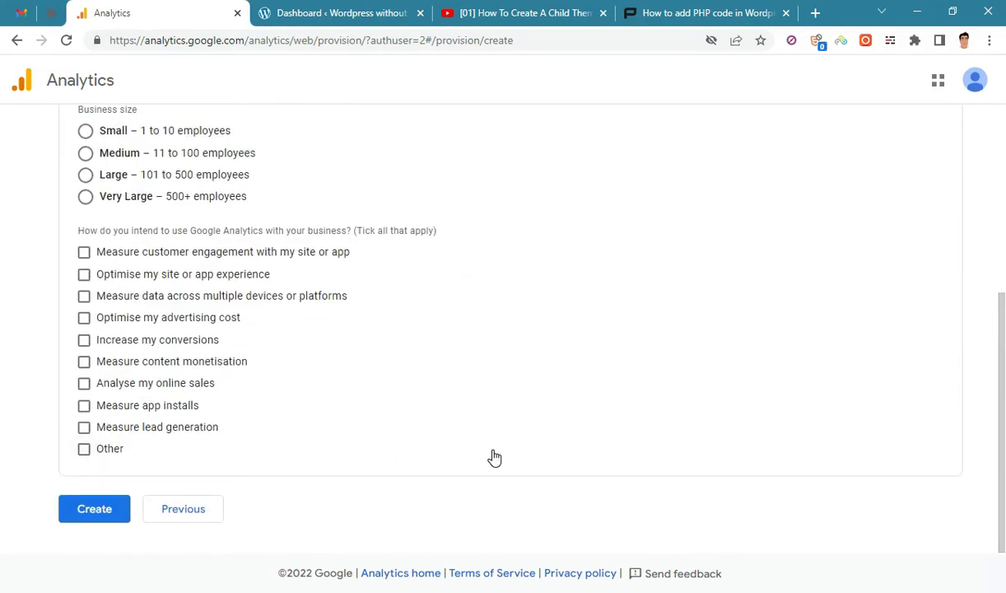
click(85, 132)
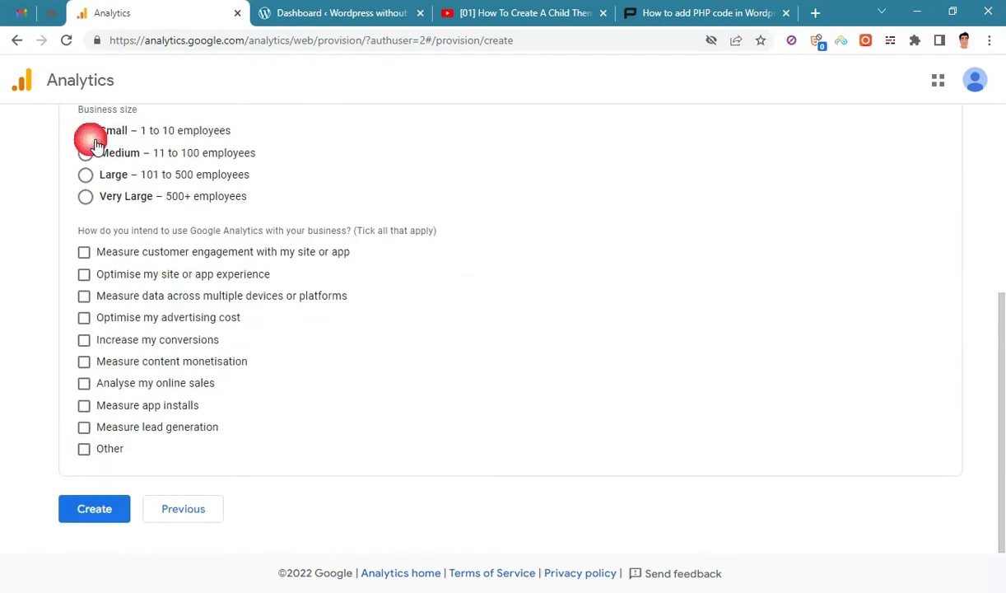
click(123, 255)
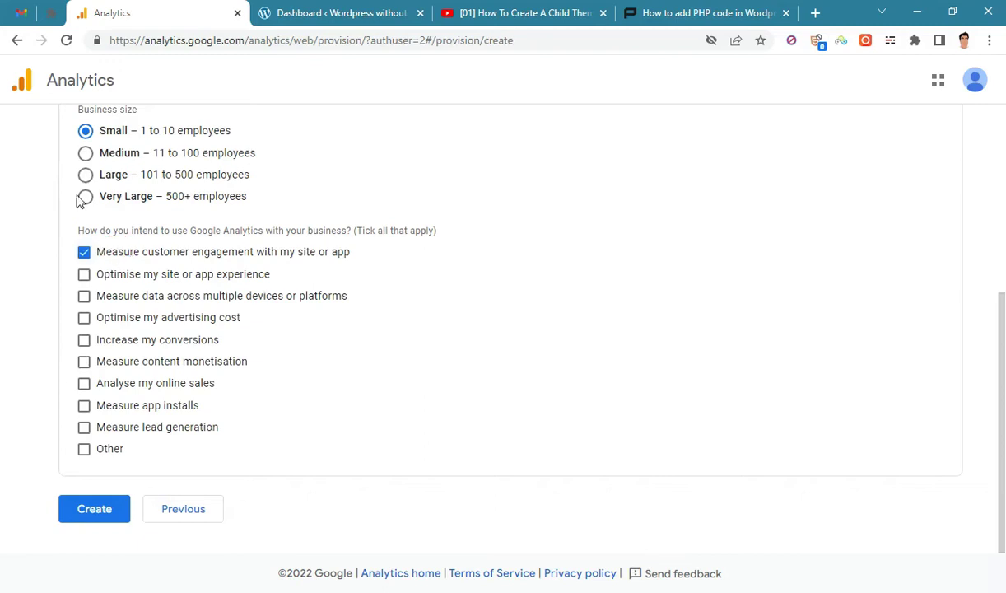
click(96, 525)
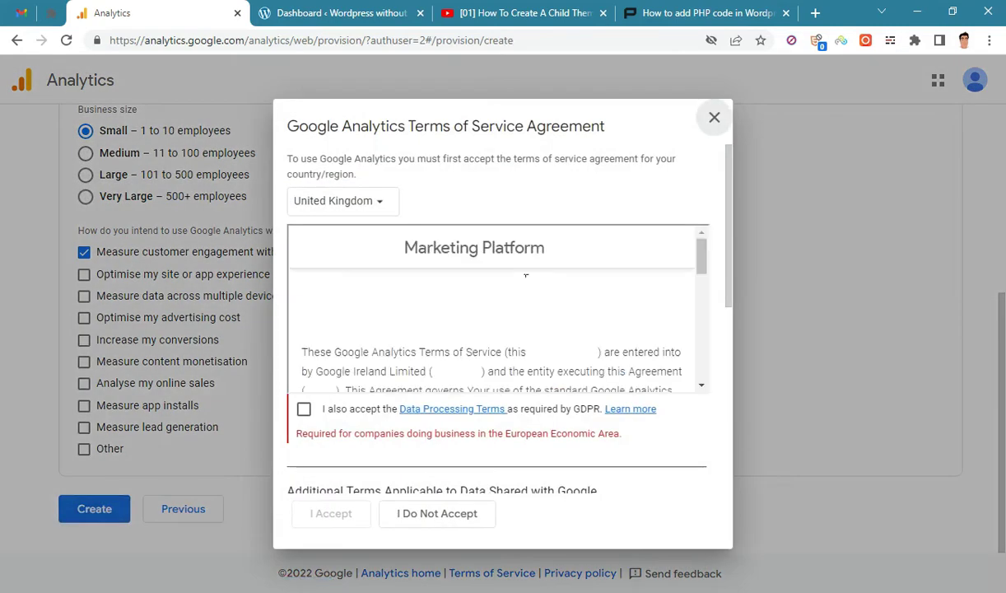
Accept the GDPR data processing, Measurement Controller and terms-of-service agreements.
drag(700, 248, 699, 416)
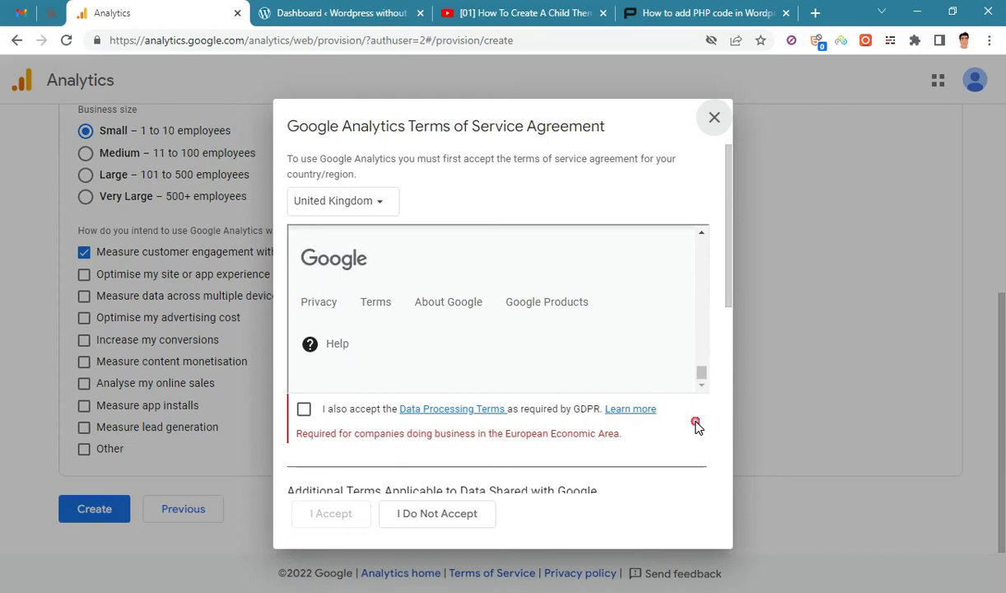
click(397, 359)
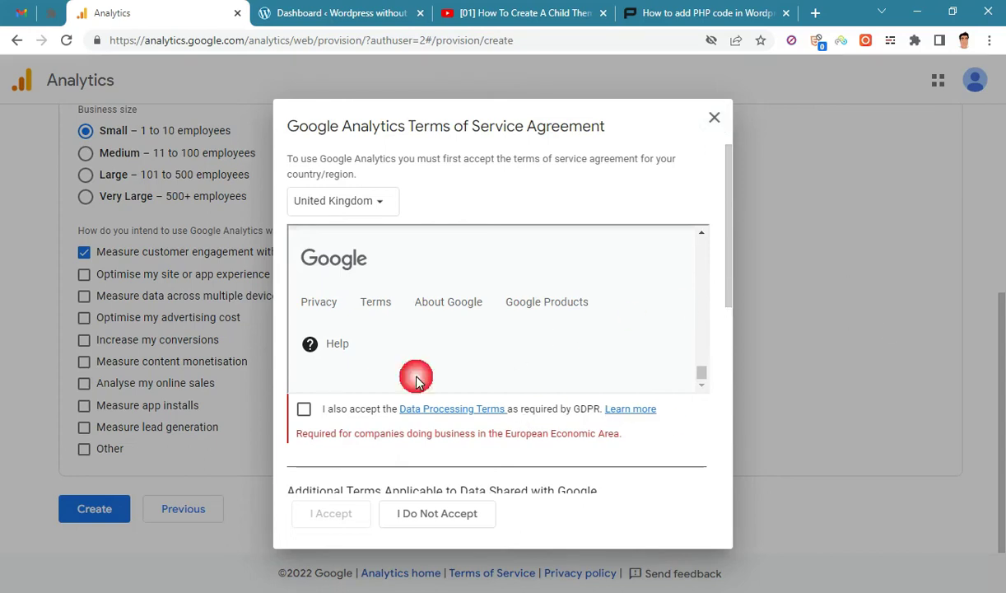
click(304, 408)
drag(729, 247, 721, 465)
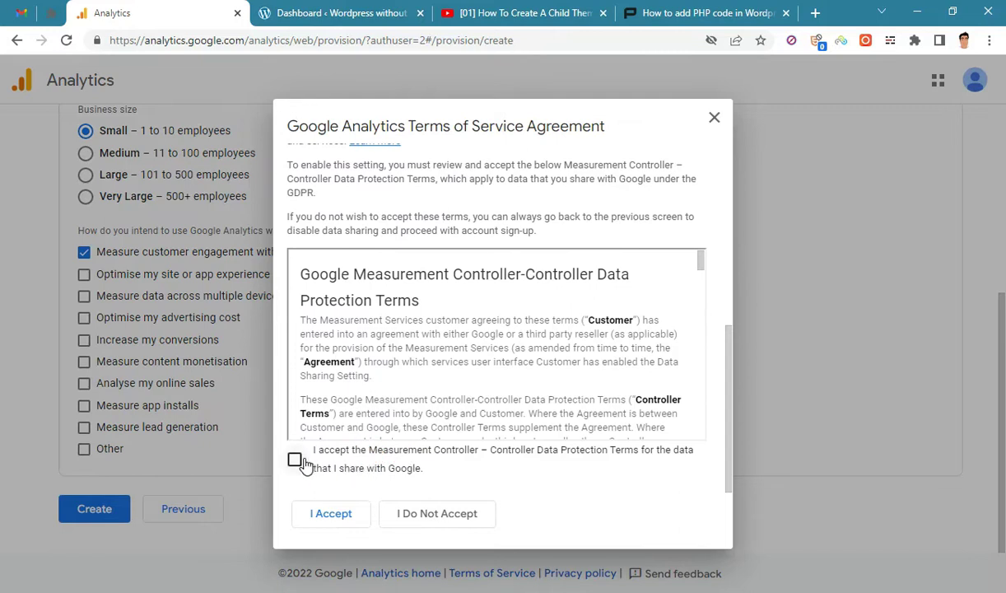
click(294, 459)
click(330, 514)
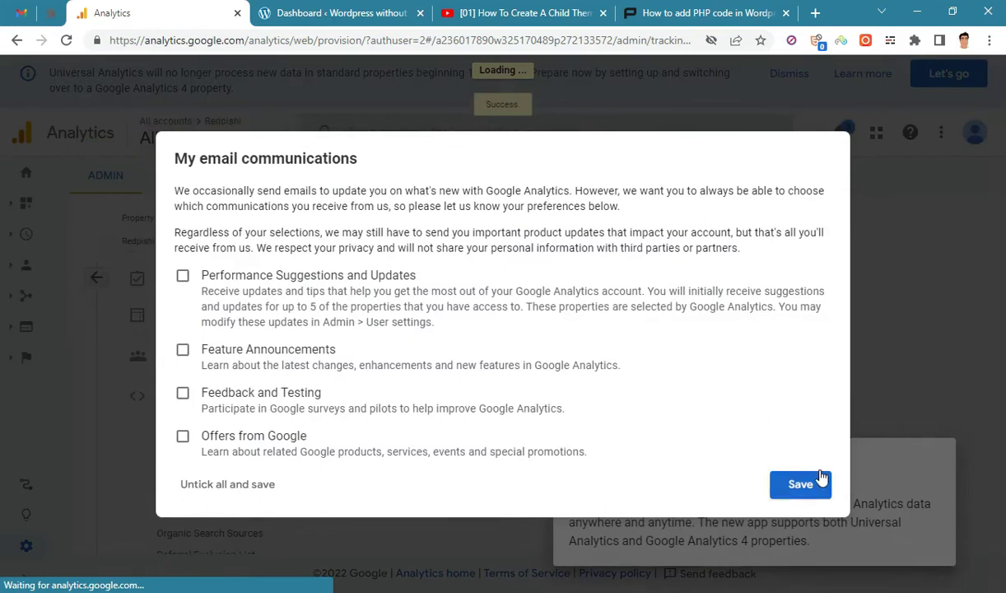
Save email preferences, dismiss the app promotion, and view the gtag.js tracking code.
click(811, 481)
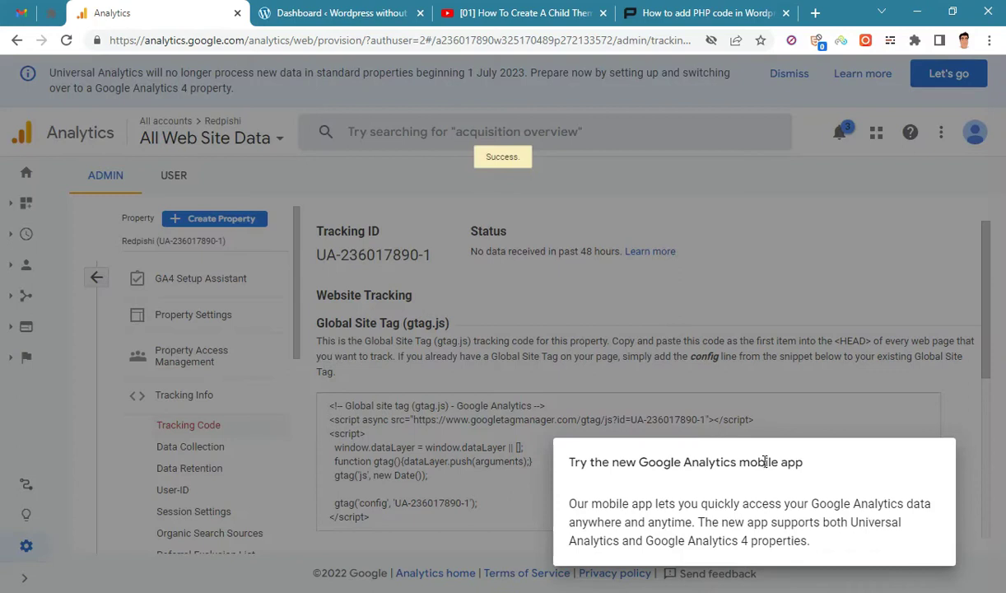
click(624, 363)
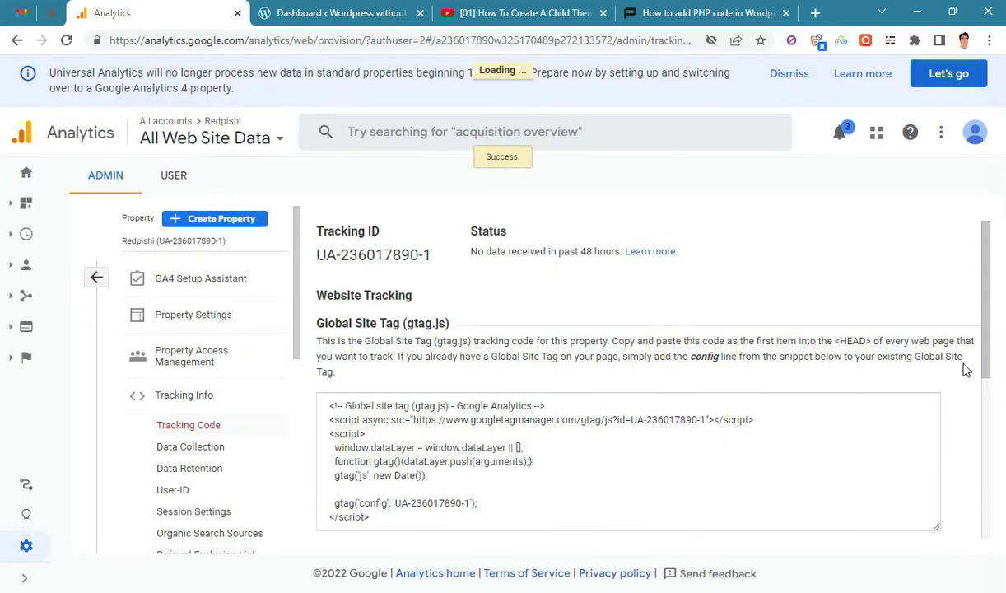
scroll(949, 307, down, 2)
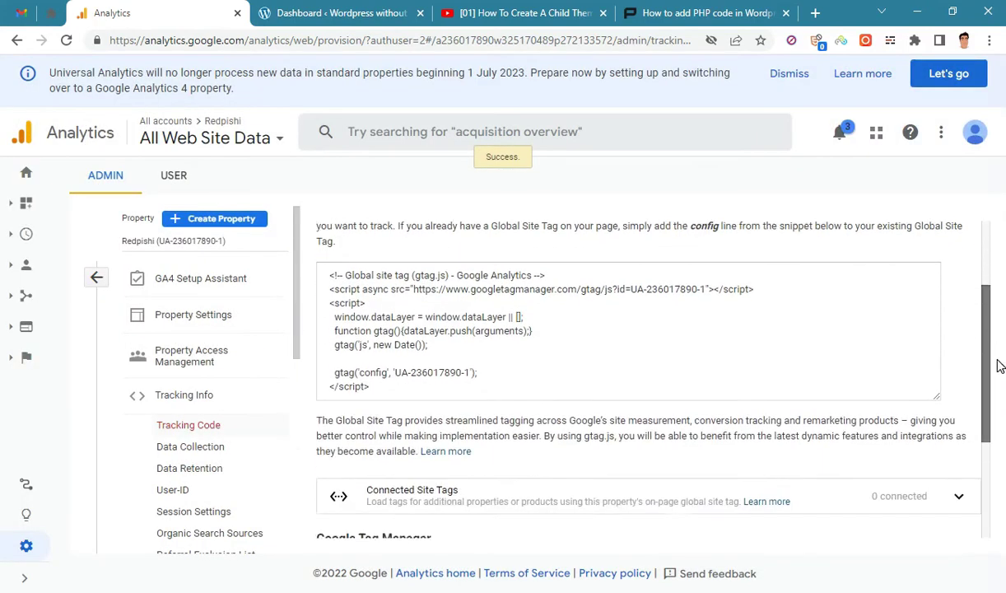
click(632, 219)
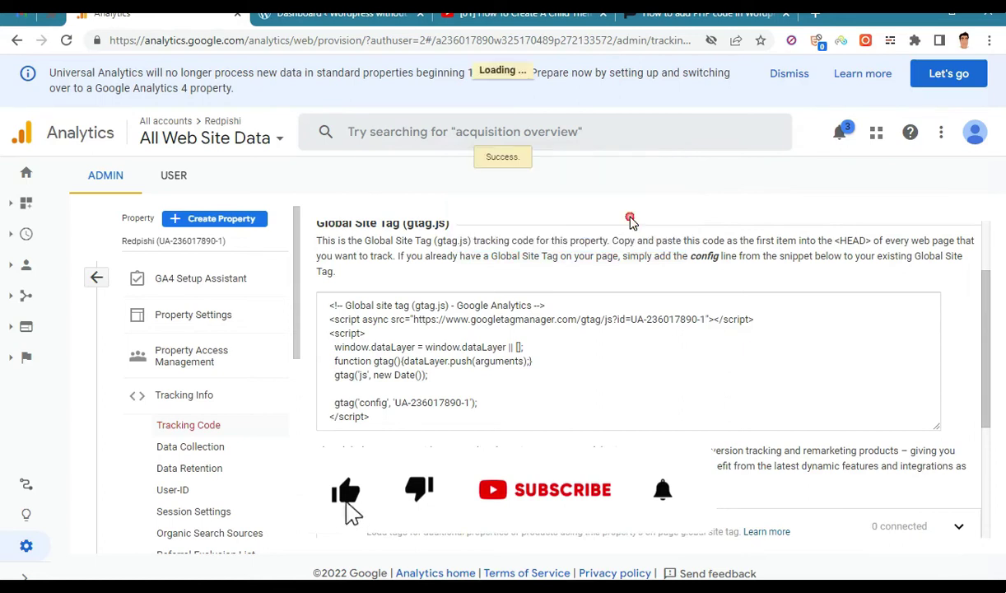
click(530, 378)
scroll(618, 386, up, 2)
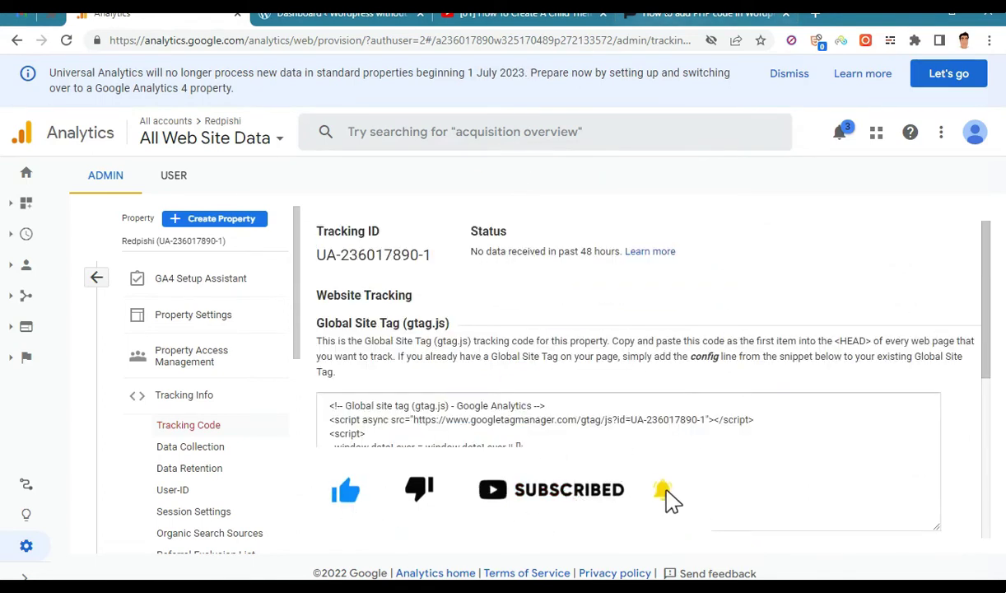
Copy the 'Insert script in WordPress Head' wp_head snippet from the redpishi article.
click(676, 13)
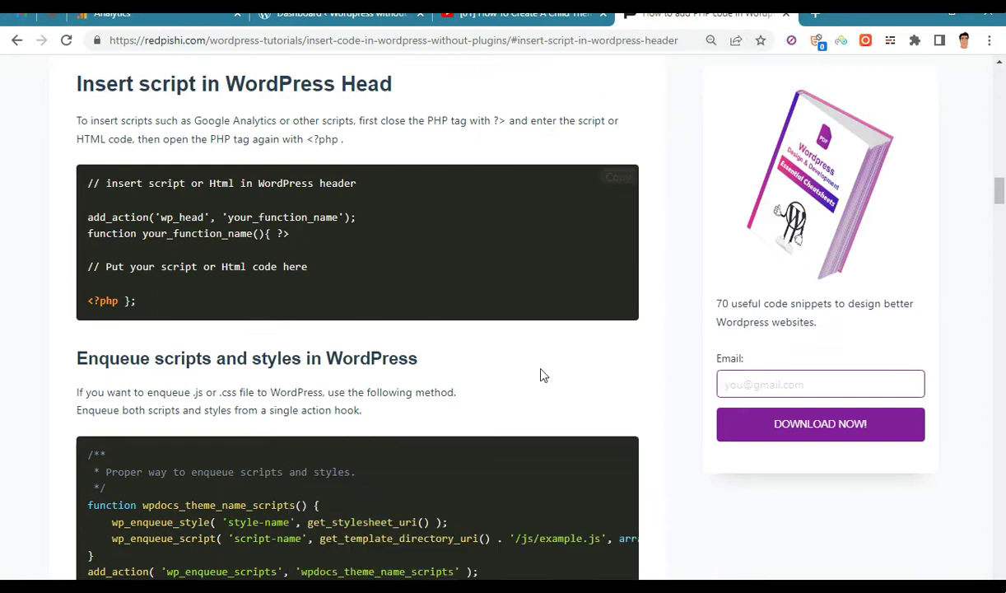
drag(95, 83, 216, 86)
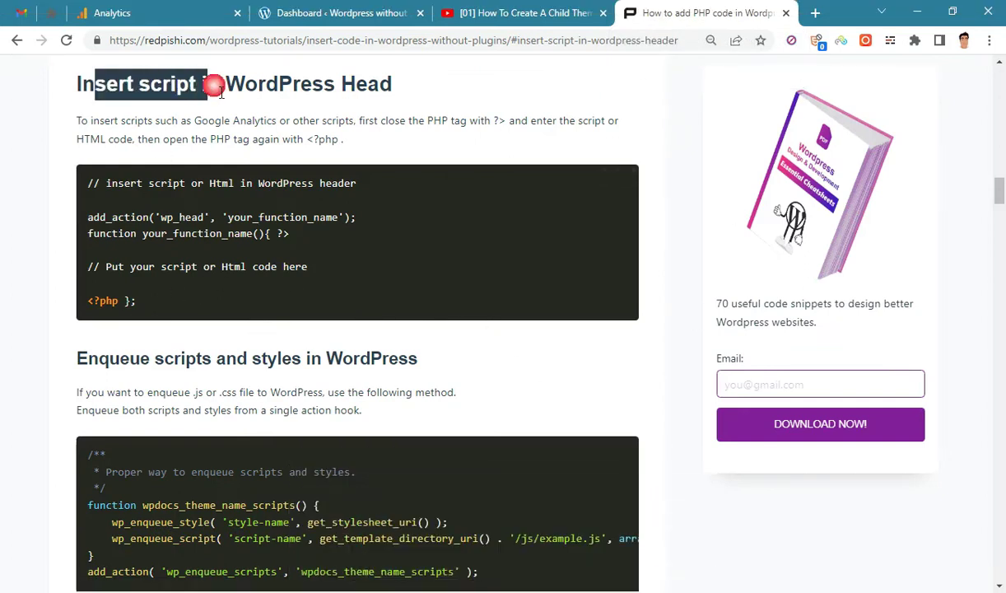
click(421, 72)
mouse_move(612, 180)
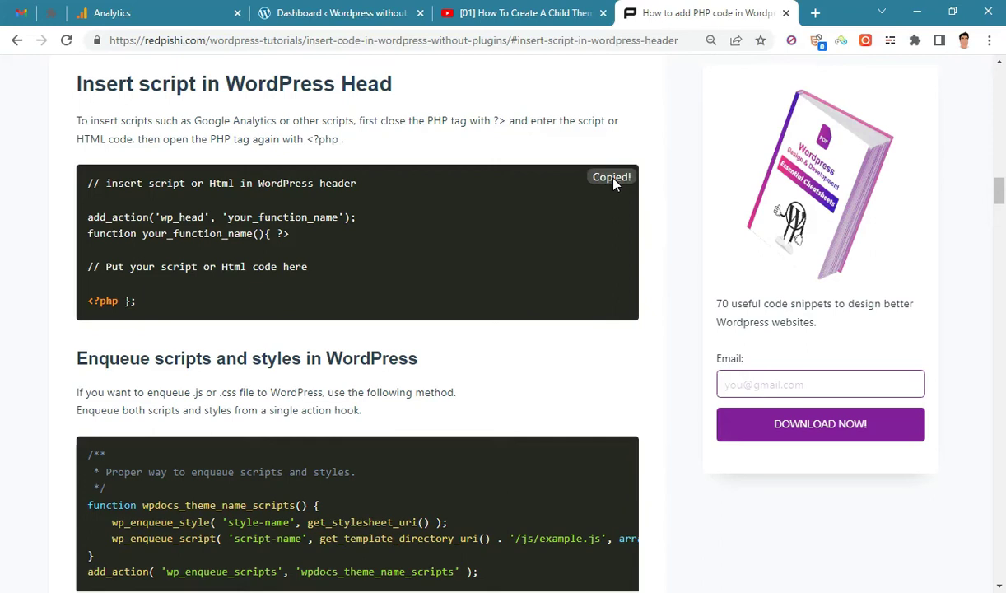
click(341, 10)
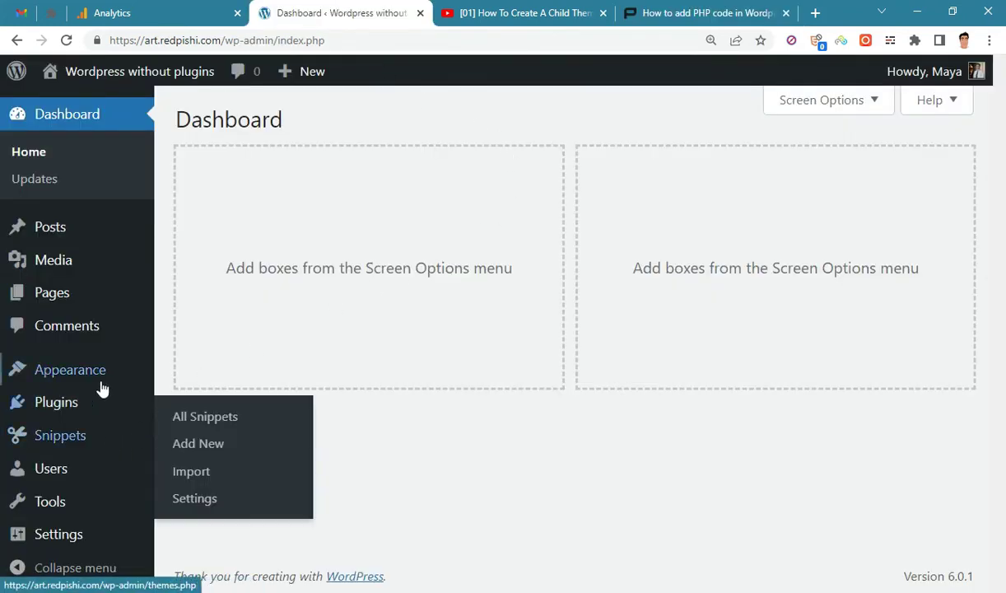
Open the Child of blocksy theme's functions.php in the Theme File Editor.
mouse_move(70, 370)
click(258, 498)
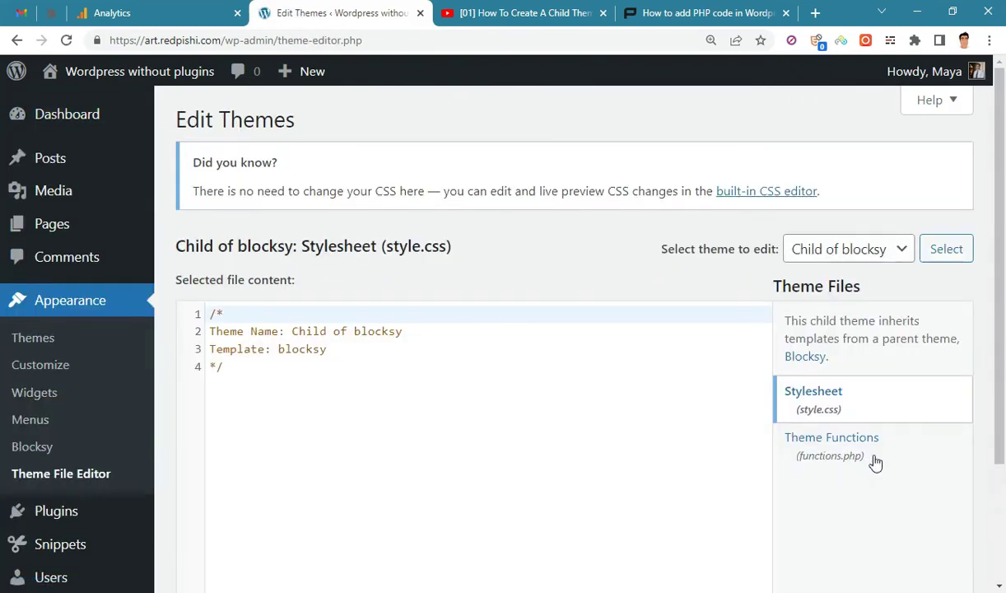
click(900, 445)
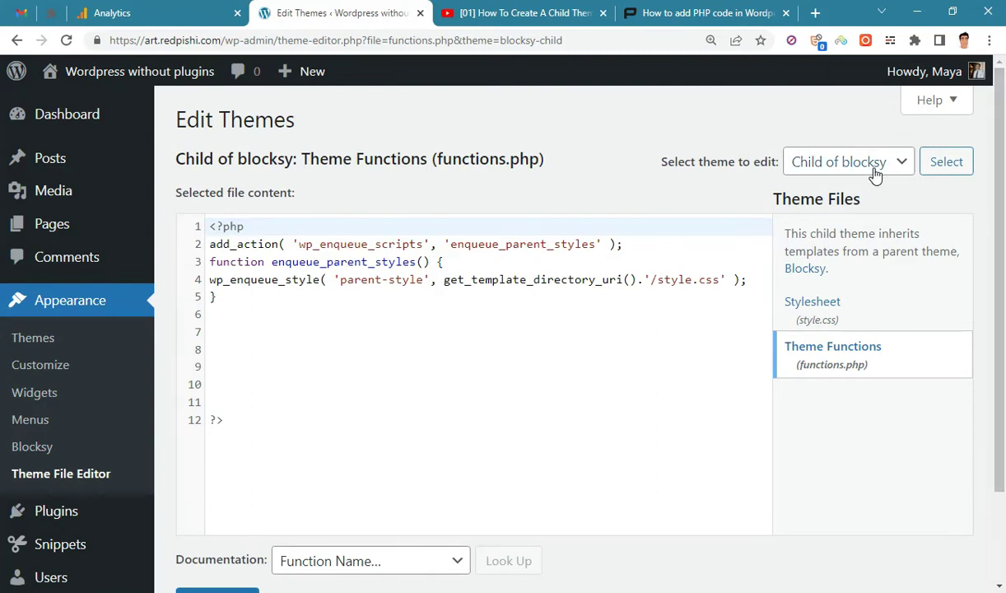
click(520, 15)
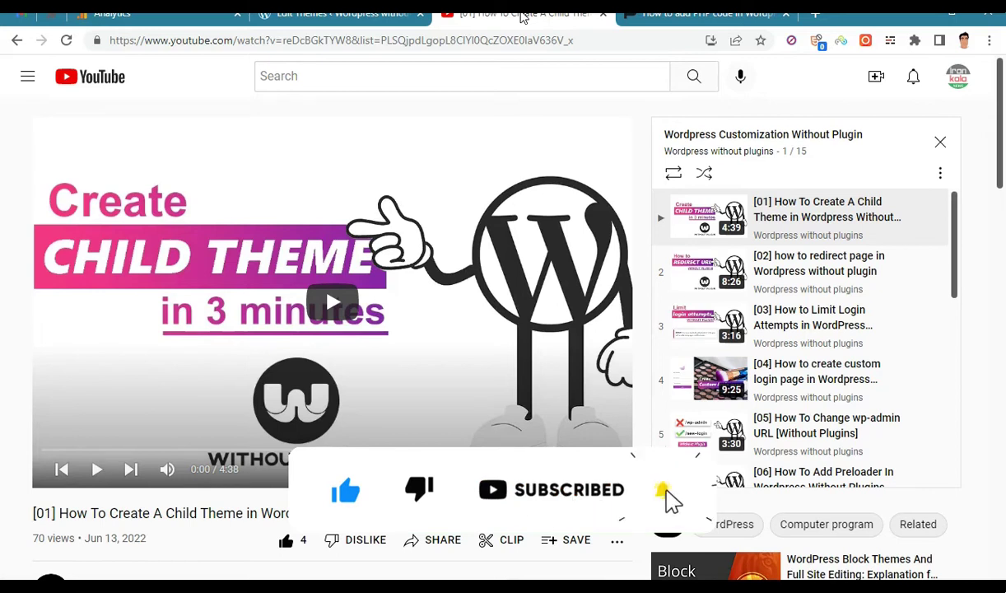
Paste the wp_head snippet at line 8 and select the line 13 placeholder comment.
click(338, 14)
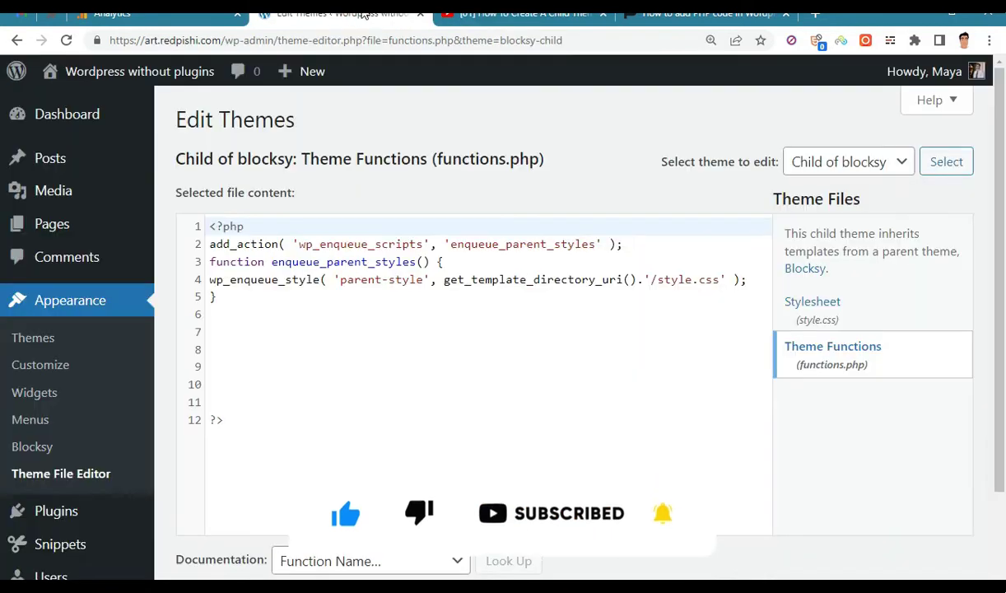
right_click(218, 343)
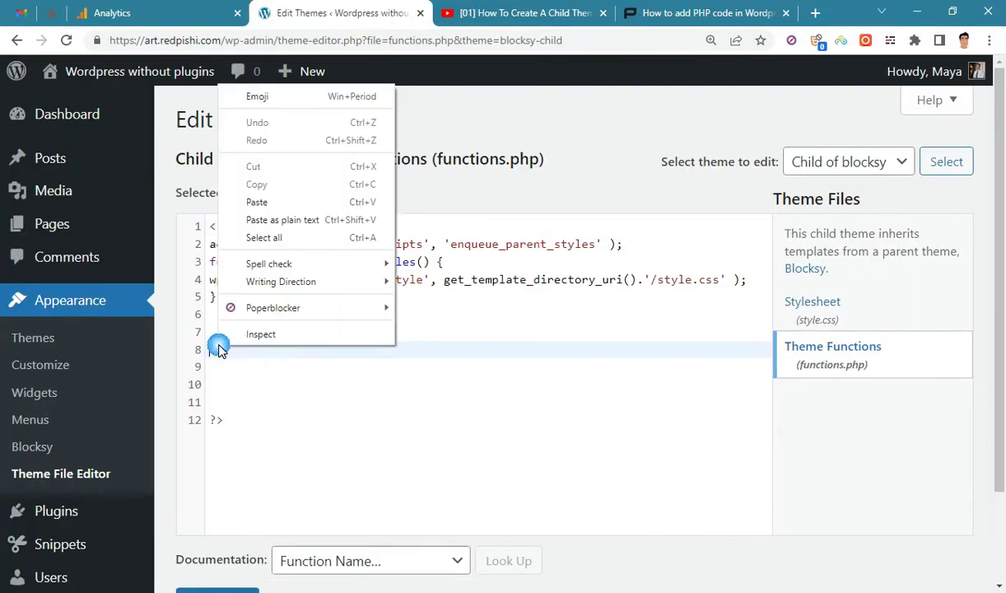
click(257, 204)
click(251, 437)
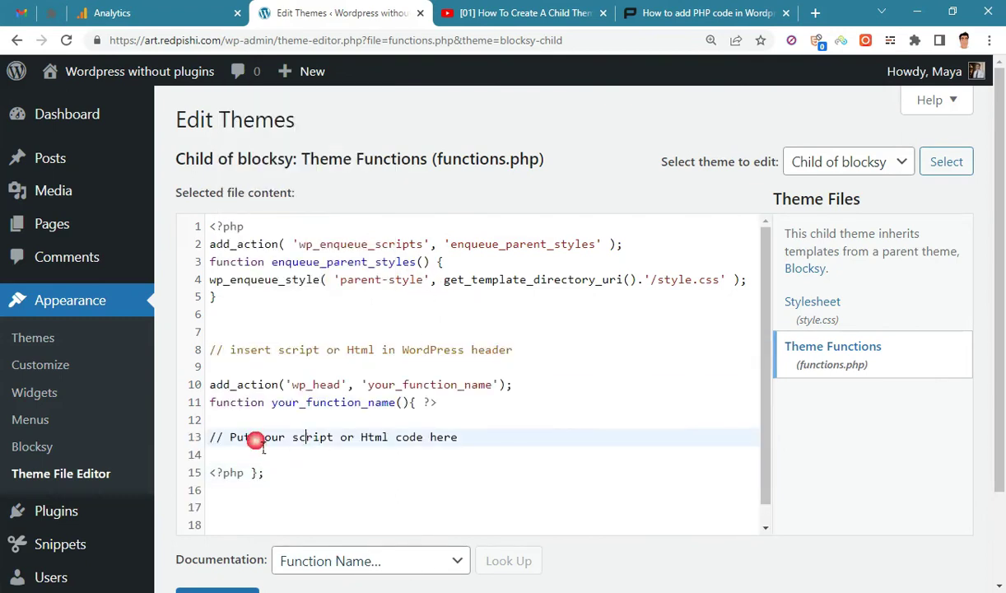
triple_click(455, 444)
click(334, 438)
drag(465, 437, 207, 445)
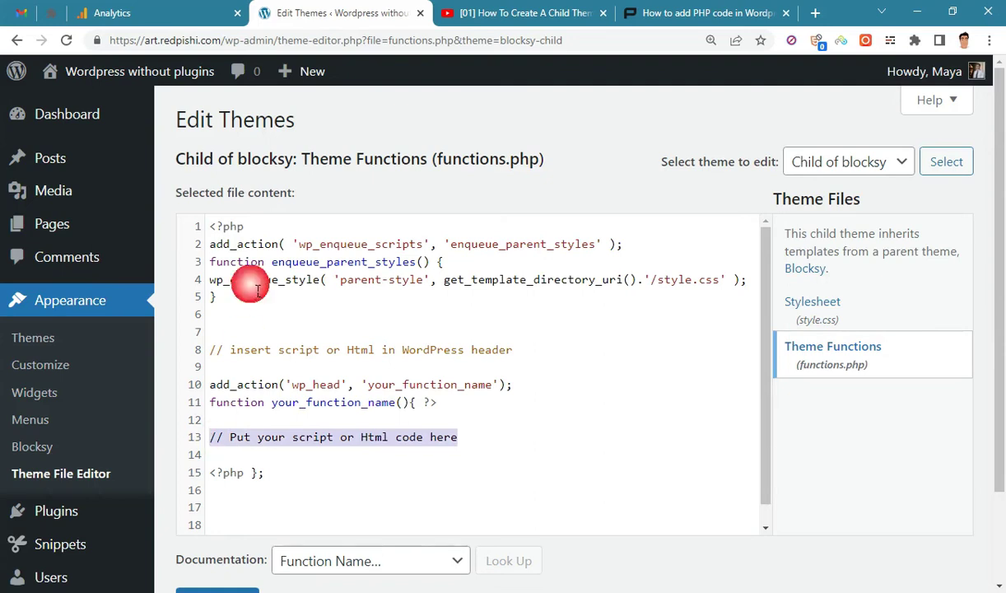
Copy the full gtag.js tracking code from the Analytics page.
click(112, 12)
click(430, 442)
key(ctrl+a)
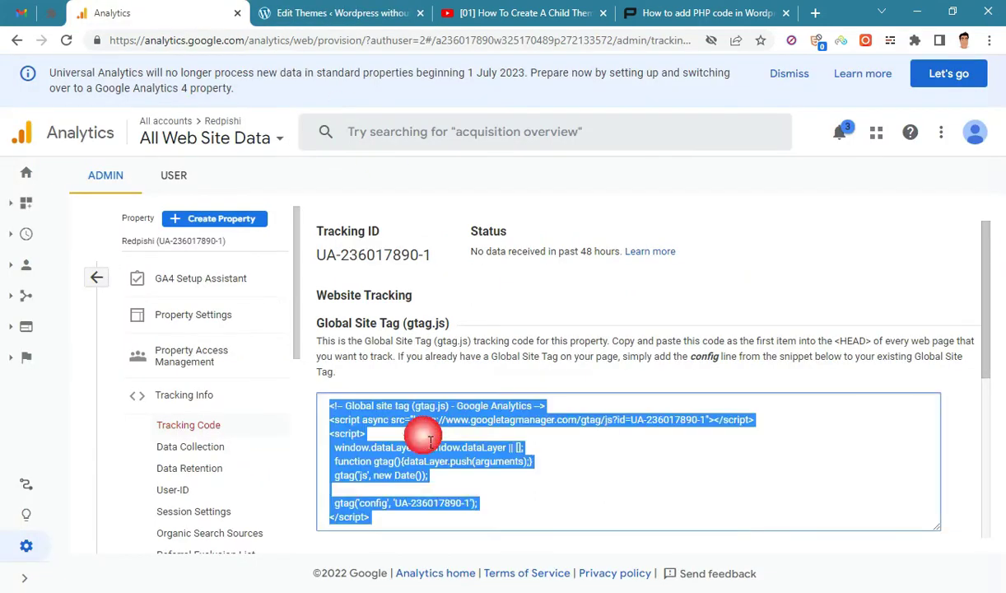
right_click(430, 440)
click(469, 445)
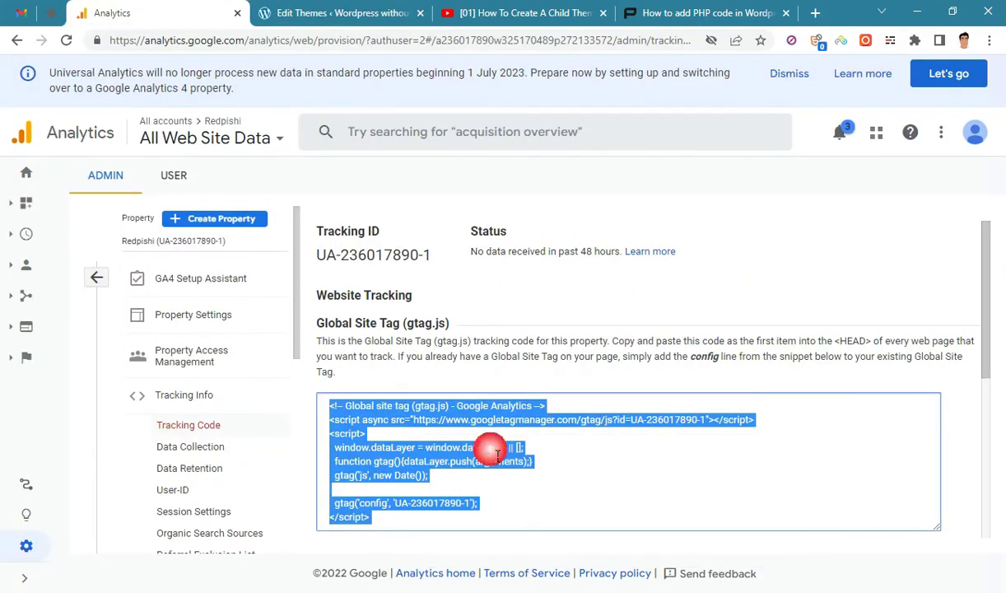
click(310, 13)
Replace the line 13 placeholder with the gtag.js code and save functions.php.
right_click(309, 432)
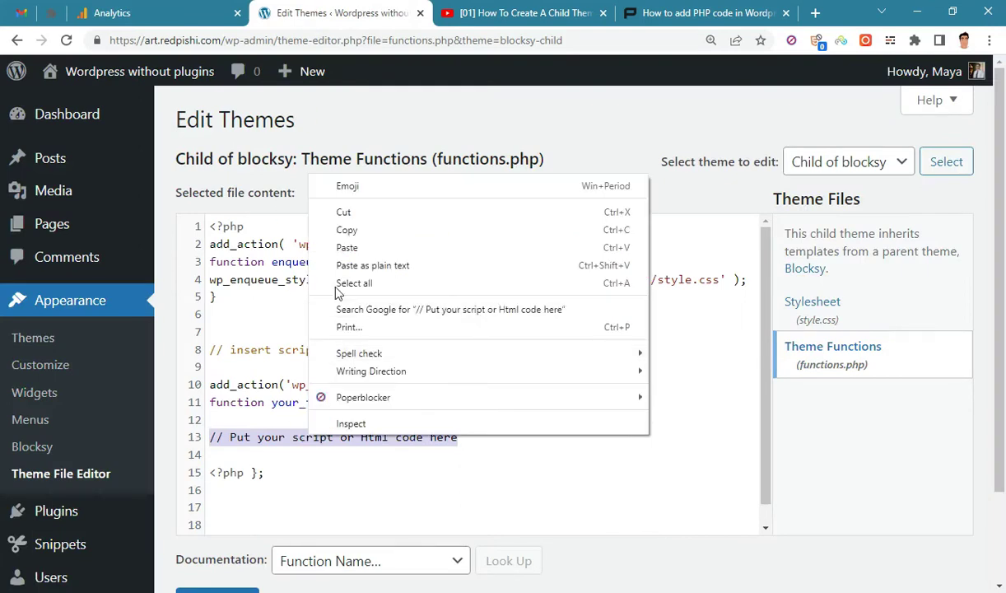
click(346, 247)
scroll(612, 405, down, 2)
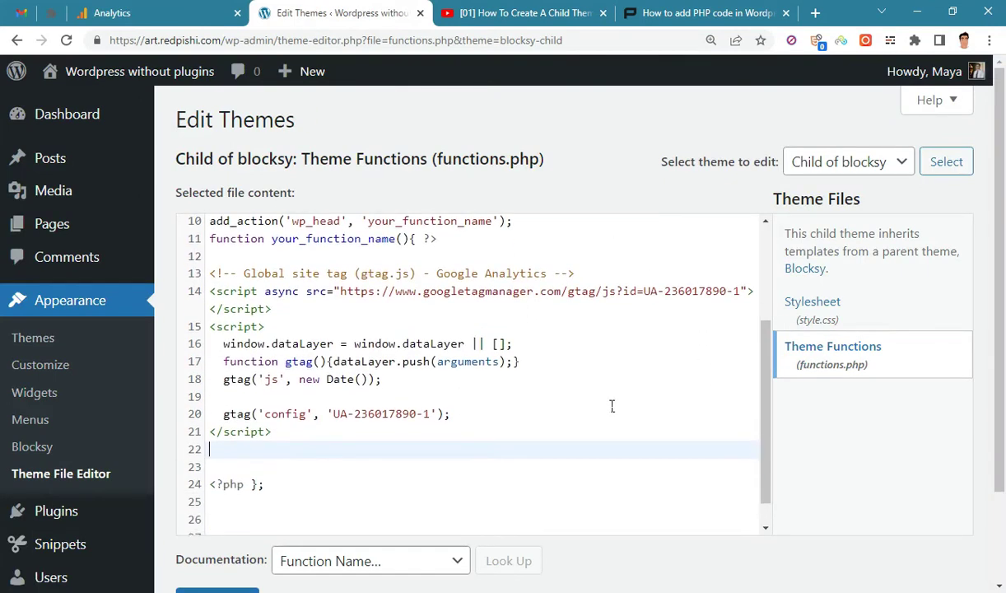
scroll(611, 405, up, 2)
scroll(612, 406, down, 3)
scroll(988, 420, down, 2)
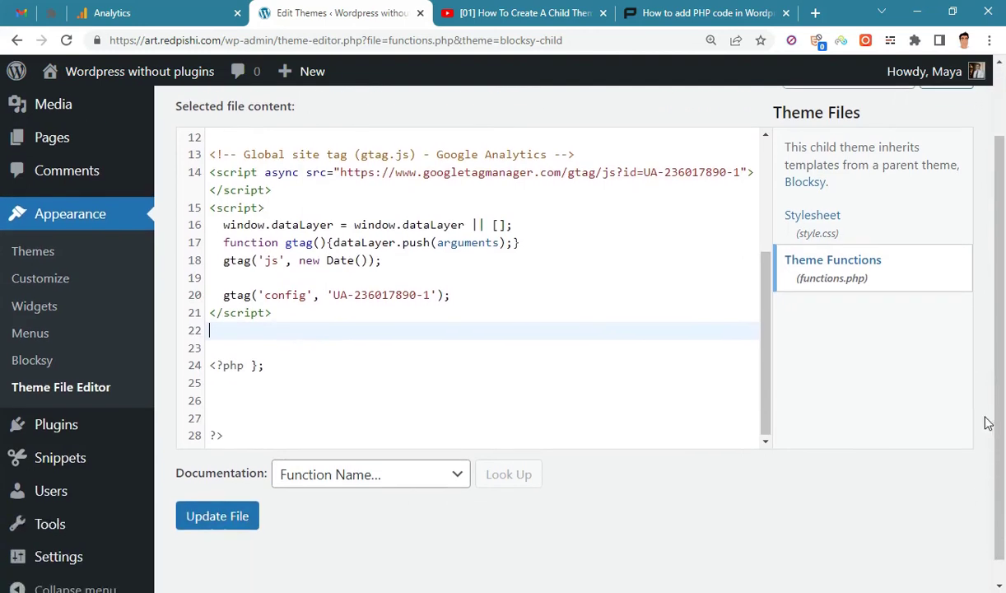
click(191, 499)
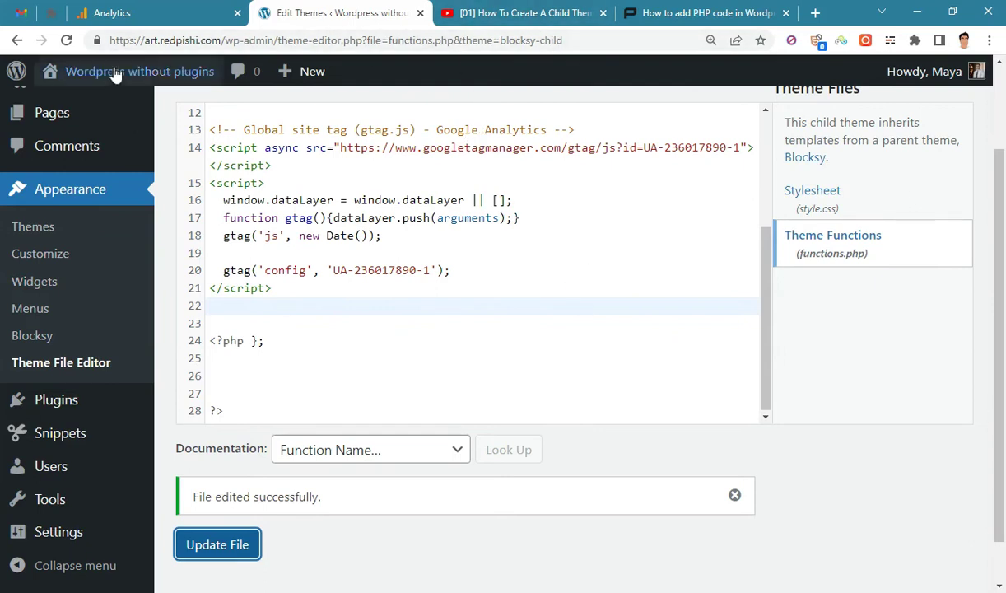
click(150, 13)
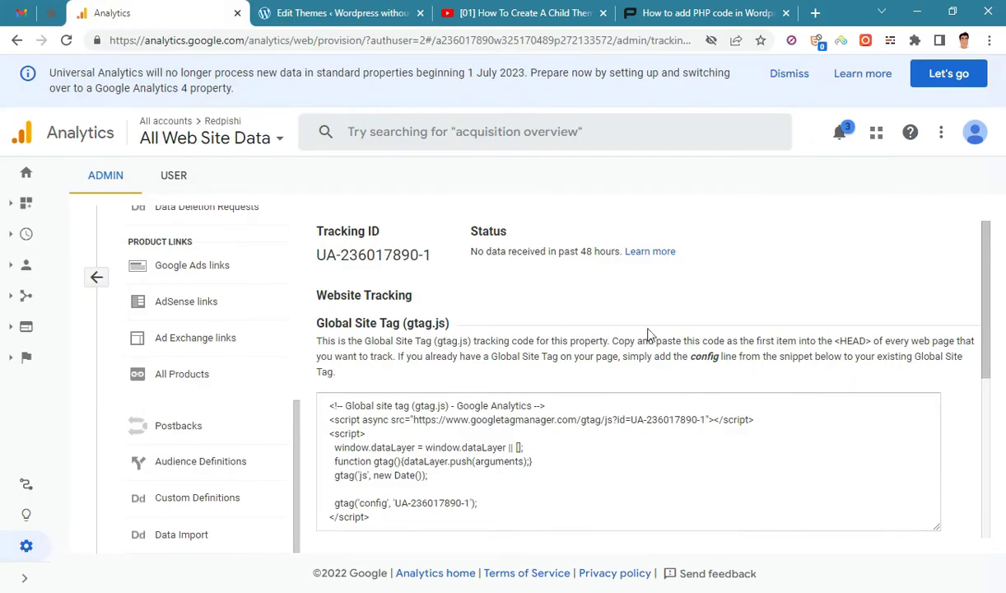
Open the Analytics Home report, showing zero active users.
click(28, 175)
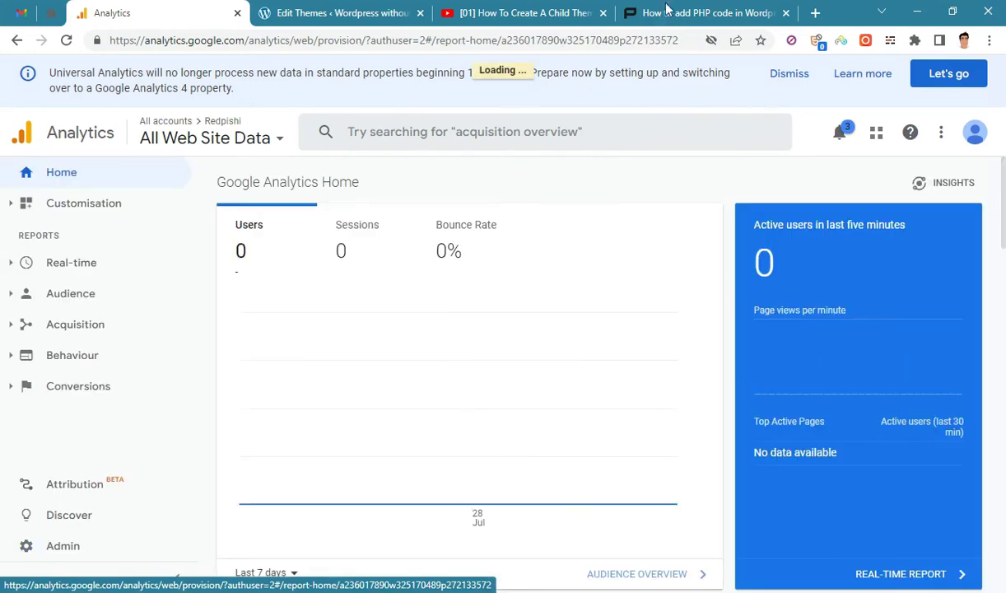
Load the art.redpishi.com homepage in a new browser tab.
click(815, 12)
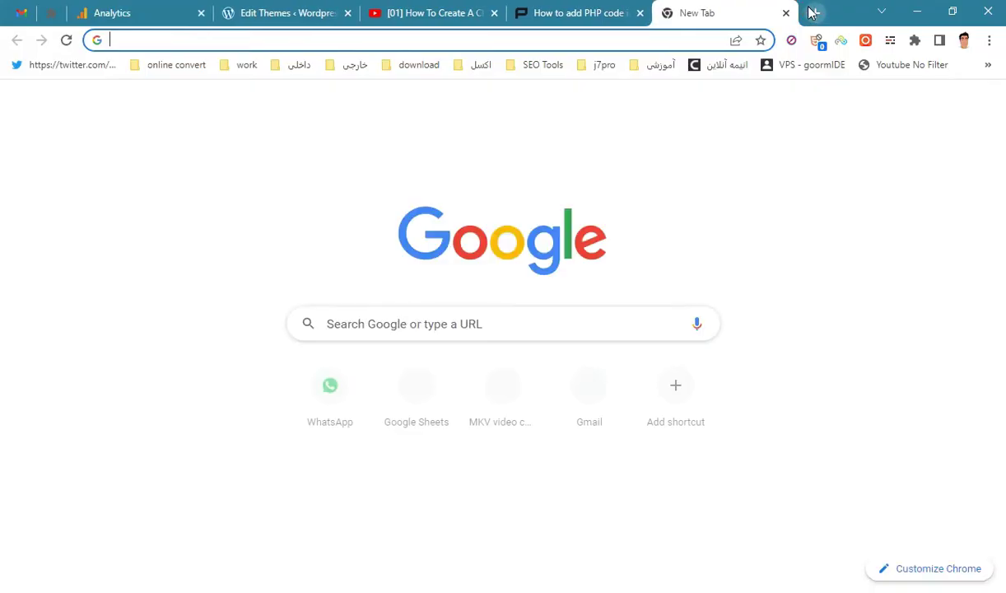
text(art)
key(Right)
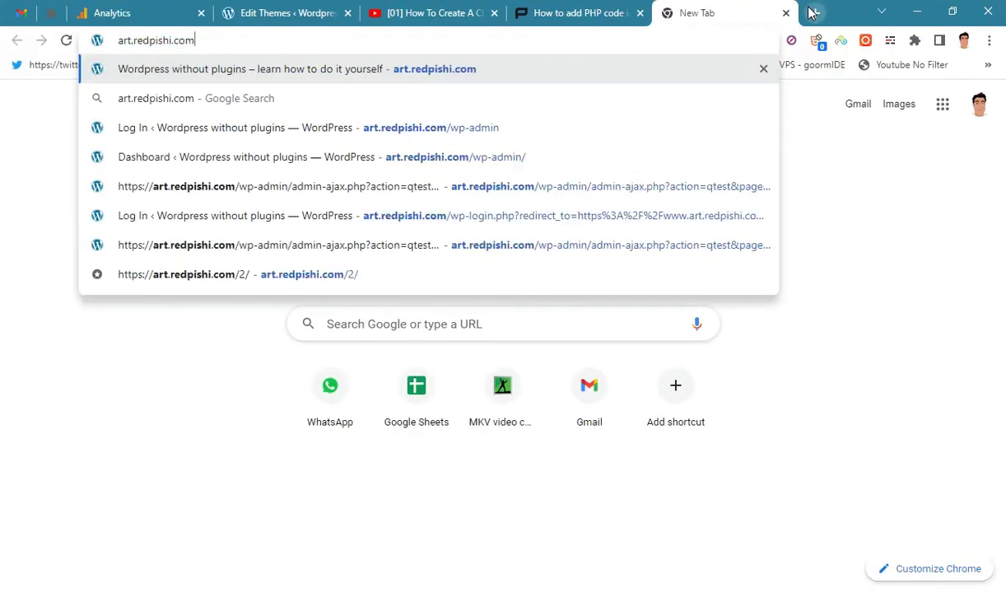
key(Return)
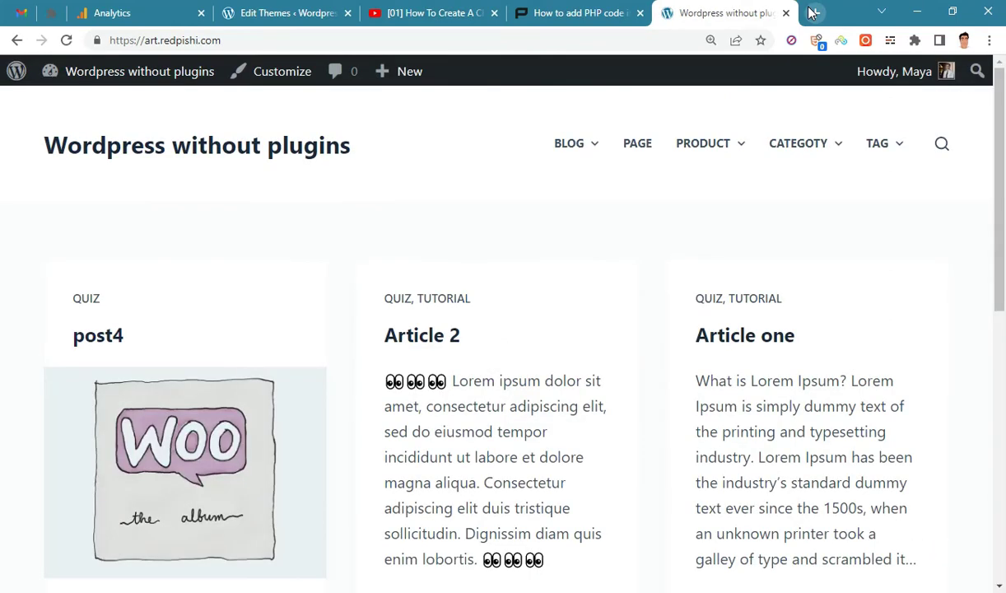
scroll(1003, 224, down, 3)
scroll(1003, 224, up, 3)
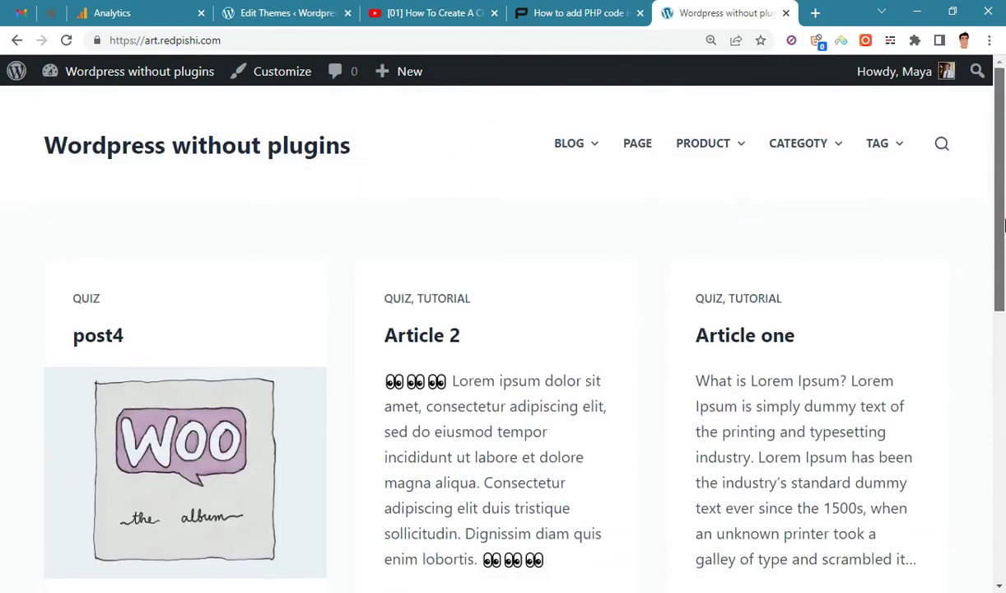
Check the Analytics home report, now showing one active user on the homepage.
click(97, 7)
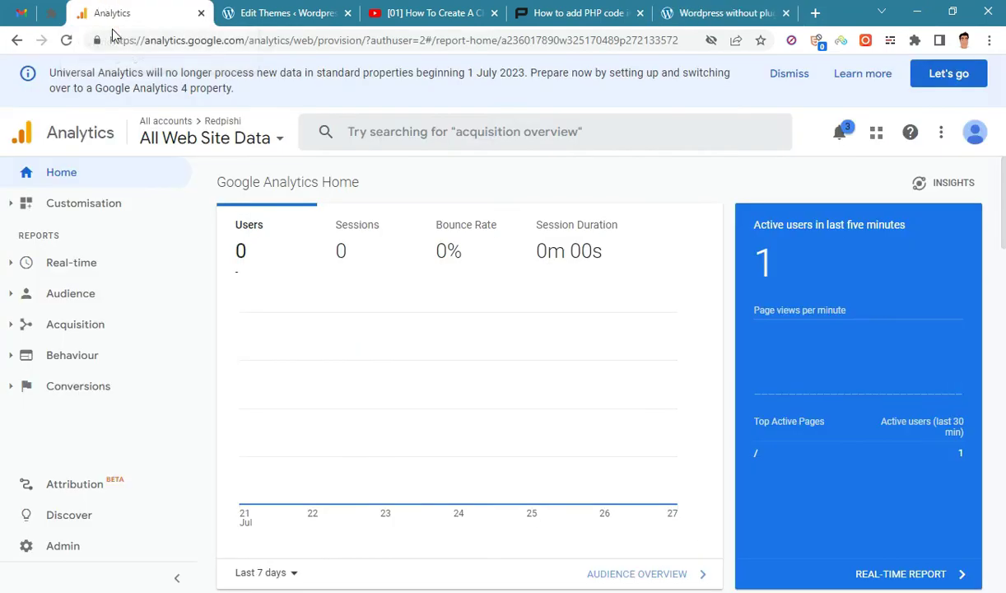